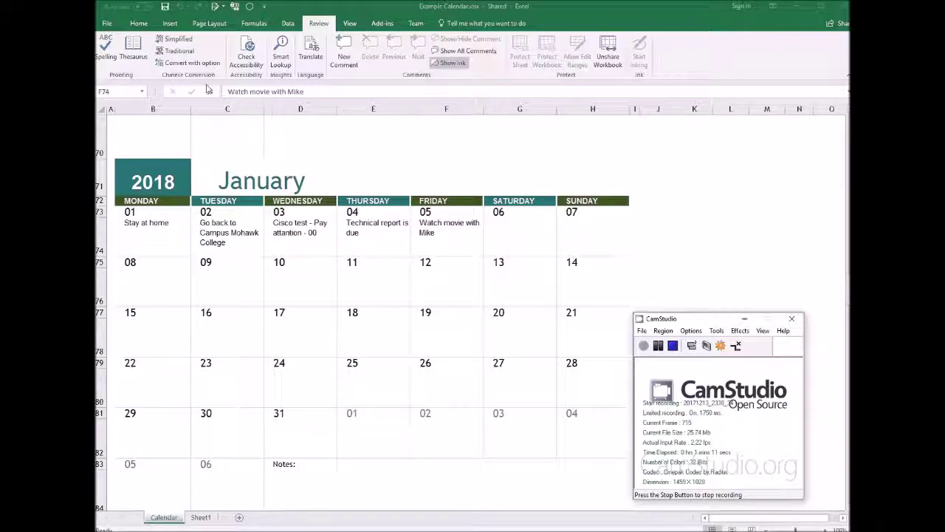
pyautogui.click(107, 24)
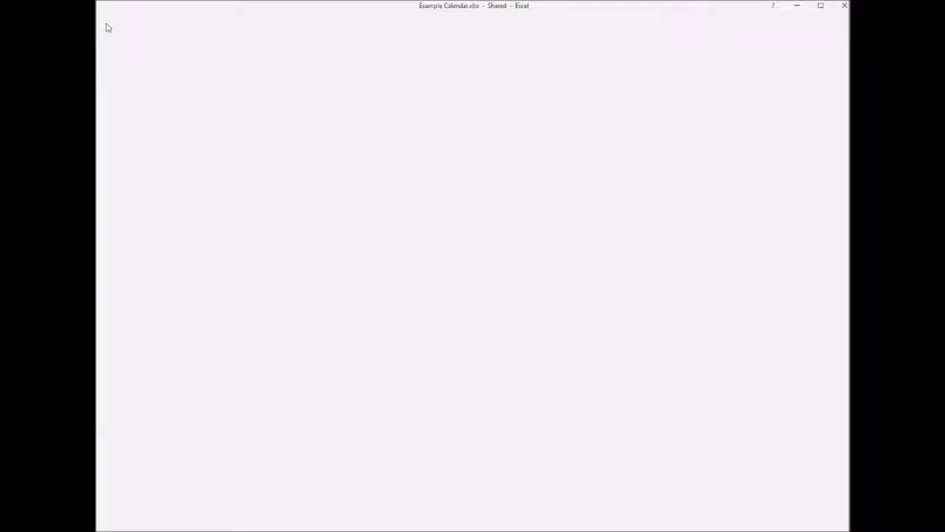
pyautogui.click(124, 294)
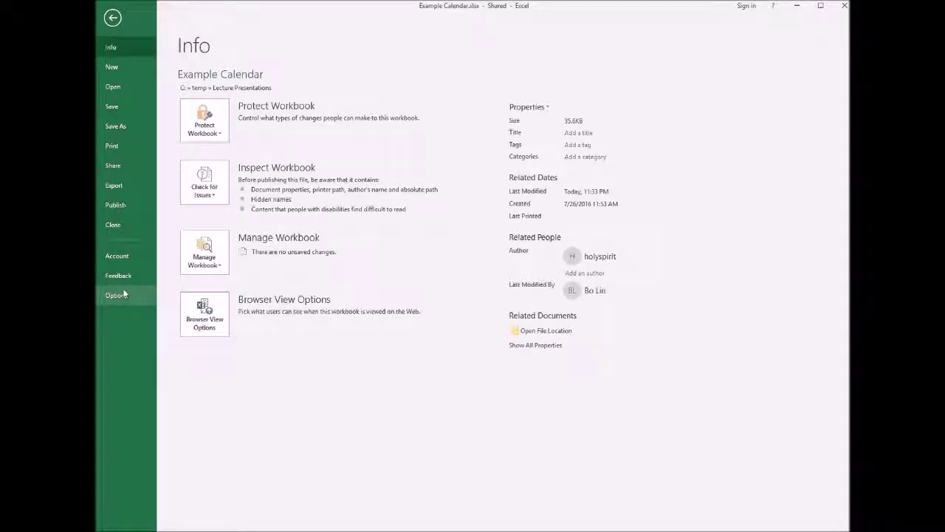
pyautogui.click(780, 431)
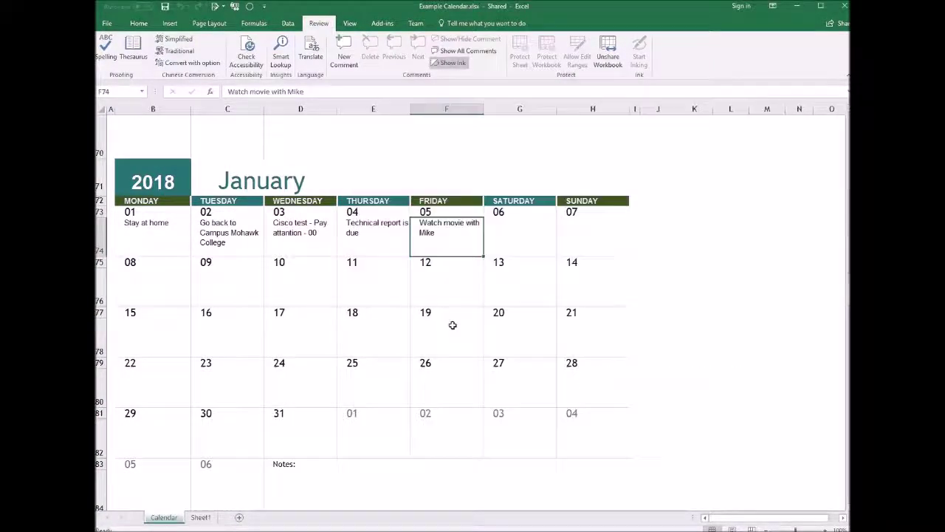
# - Check the Office product and version information on the account page, and return to the calendar workbook
pyautogui.click(107, 25)
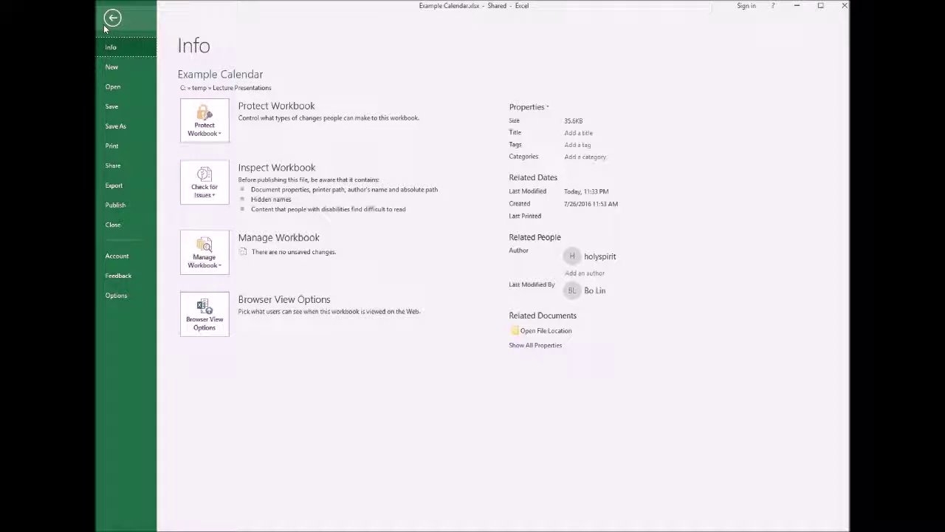
pyautogui.click(124, 253)
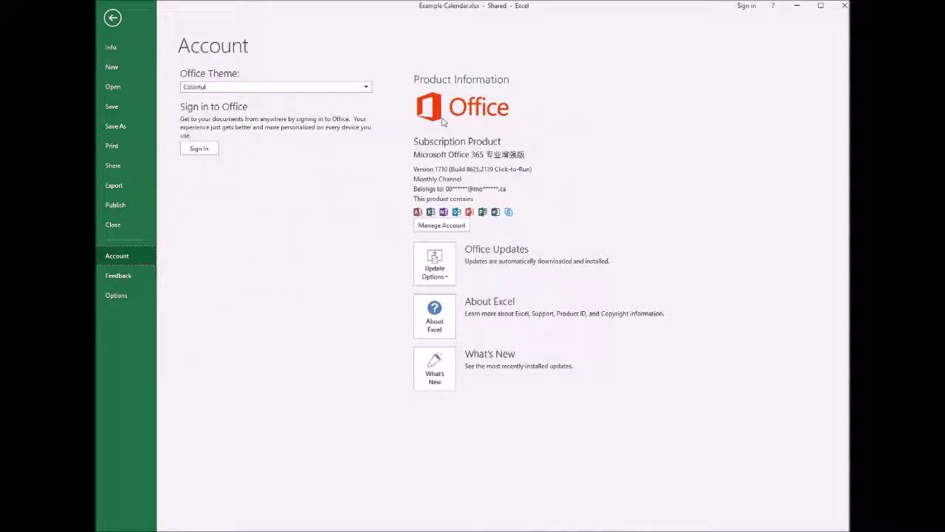
pyautogui.click(113, 18)
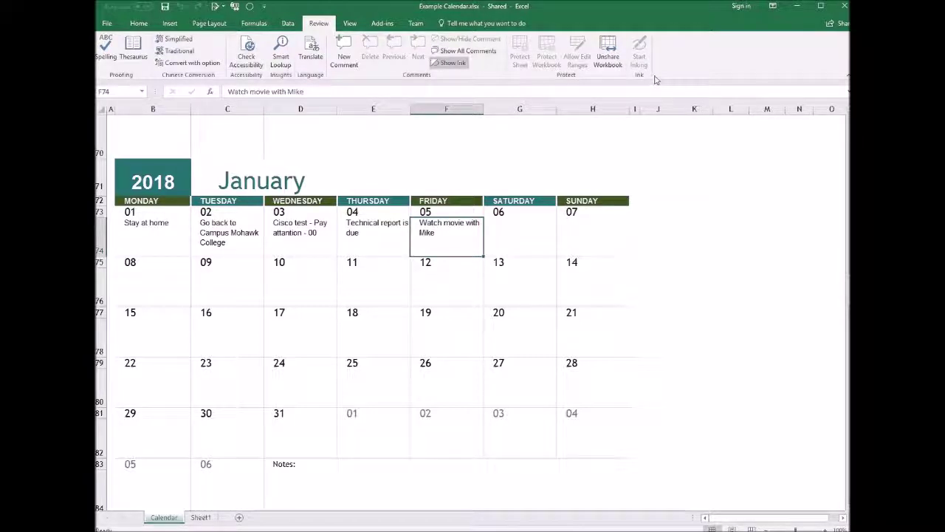
pyautogui.click(254, 23)
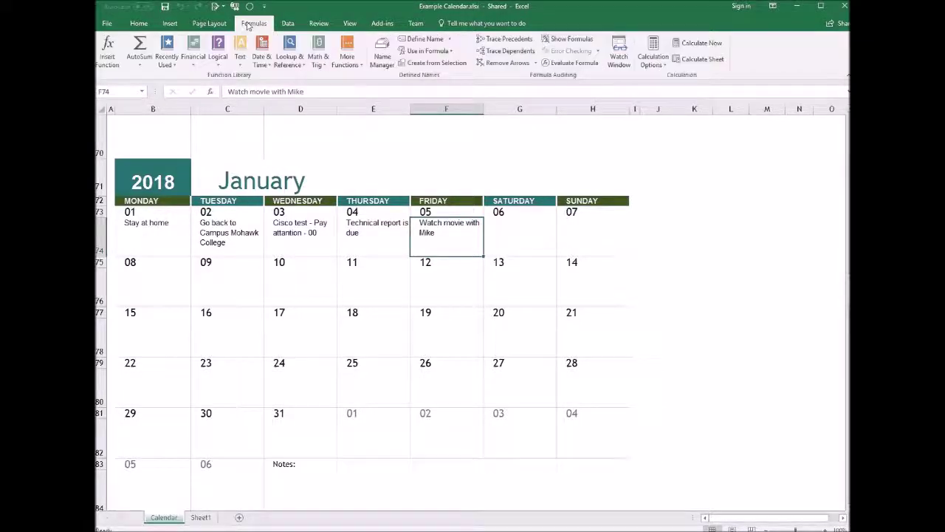
pyautogui.click(287, 25)
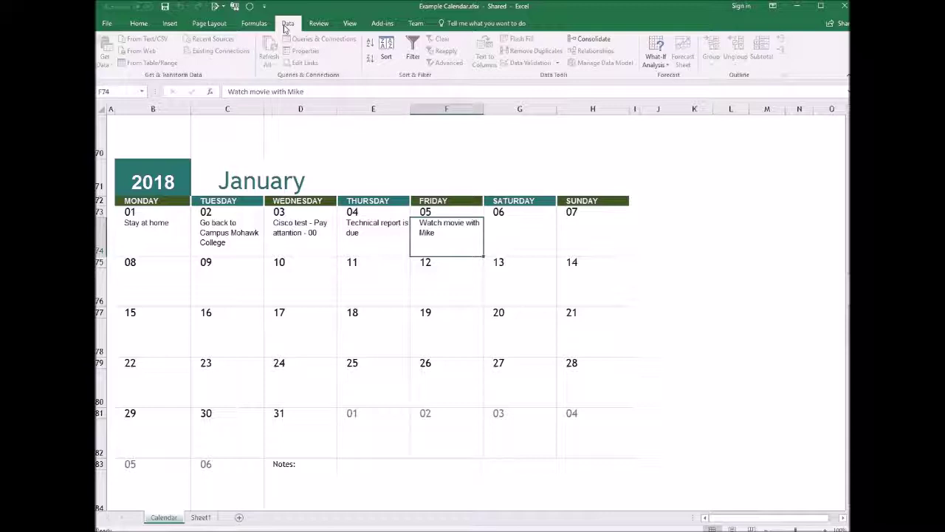
pyautogui.click(325, 23)
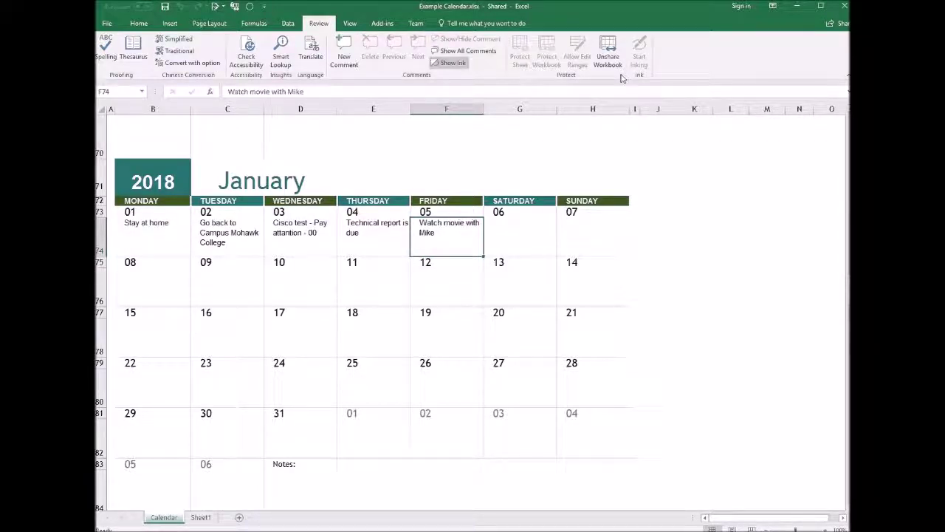
# - Open the ribbon customization settings and choose from All Commands instead of the popular ones
pyautogui.rightClick(722, 60)
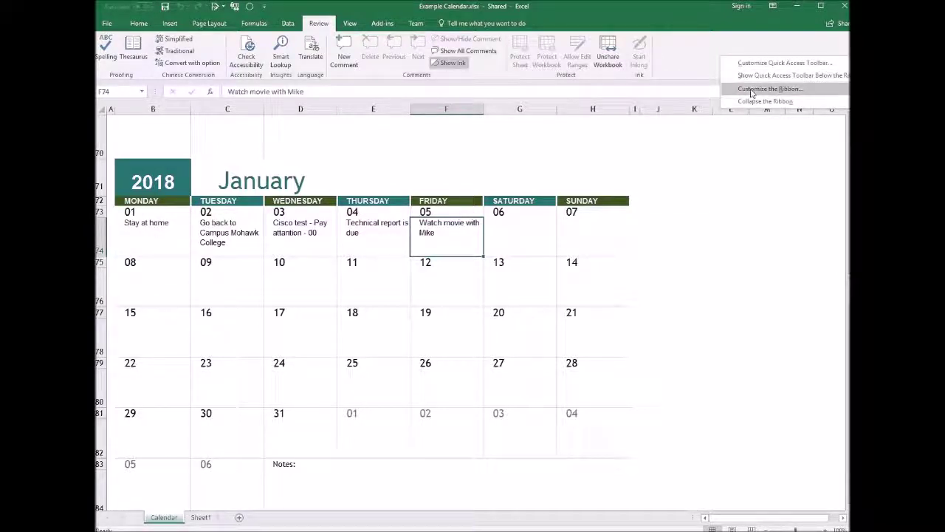
pyautogui.click(753, 89)
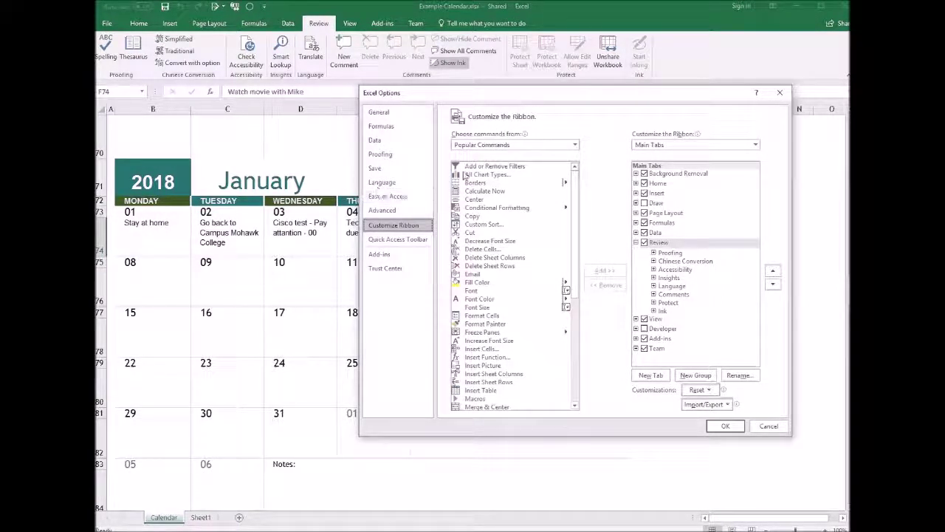
pyautogui.click(479, 148)
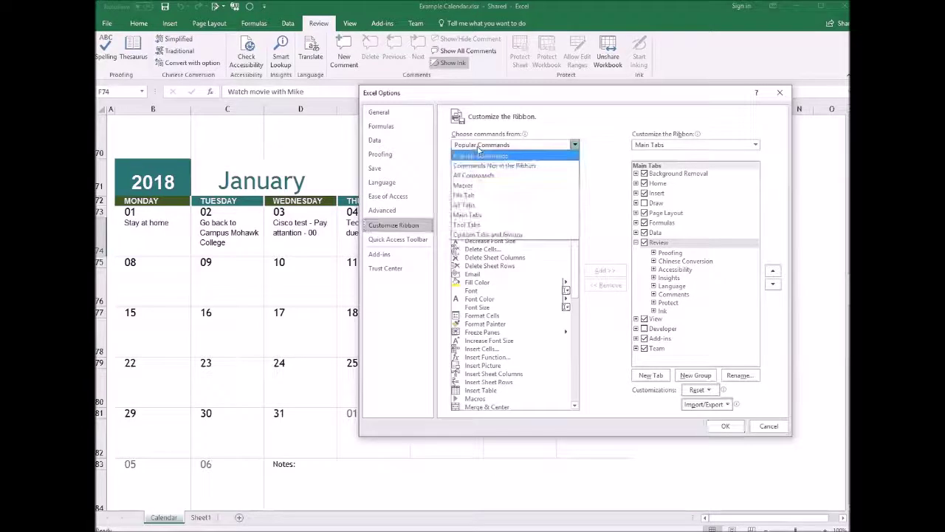
pyautogui.click(486, 177)
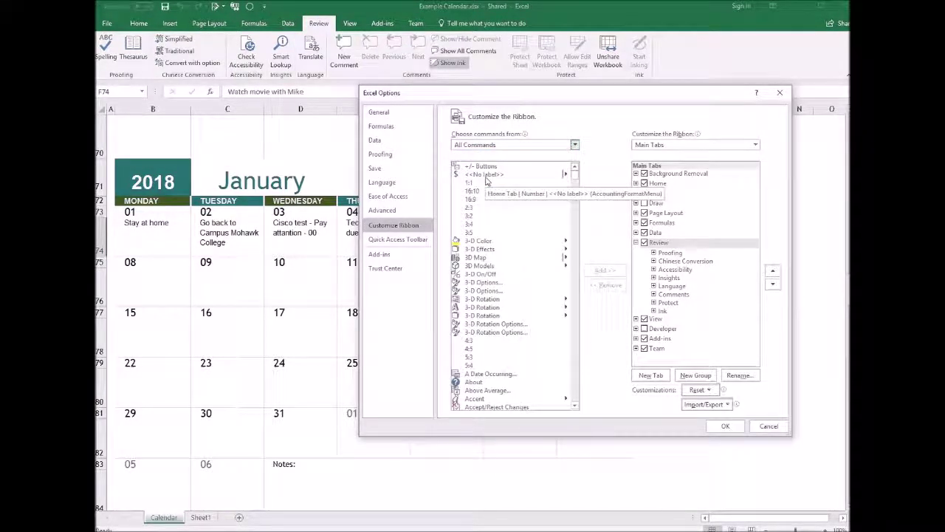
# - Find and select the Share Workbook (Legacy) command in the list of all commands
pyautogui.scroll(-20, 509, 236)
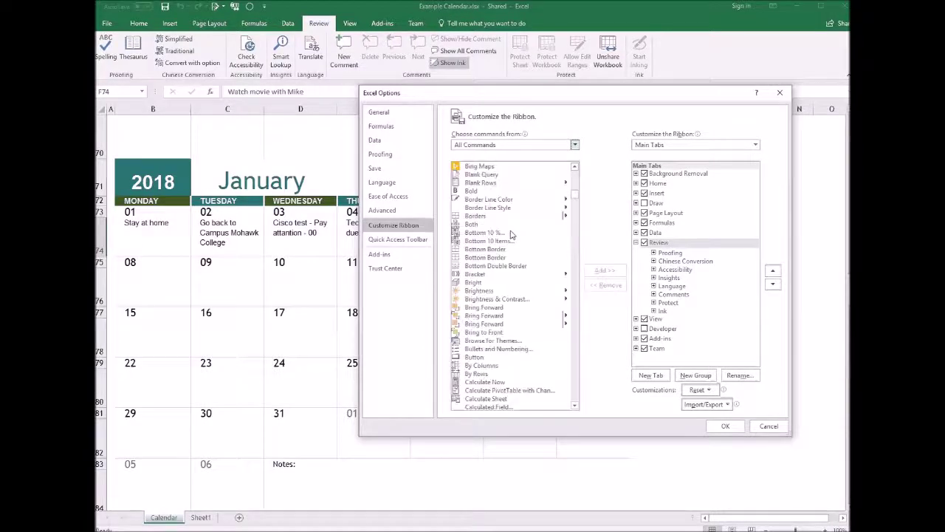
pyautogui.scroll(-20, 511, 235)
pyautogui.scroll(-20, 511, 235)
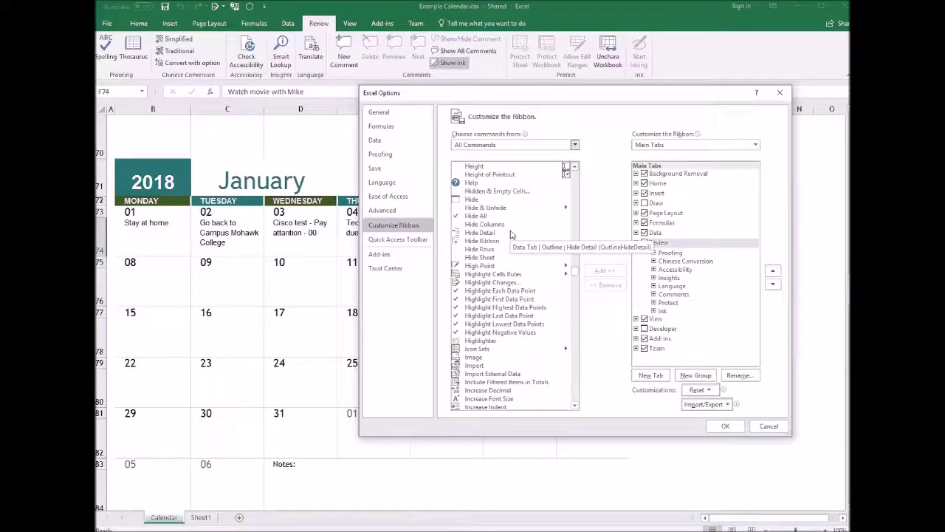
pyautogui.scroll(-20, 511, 234)
pyautogui.scroll(-20, 512, 234)
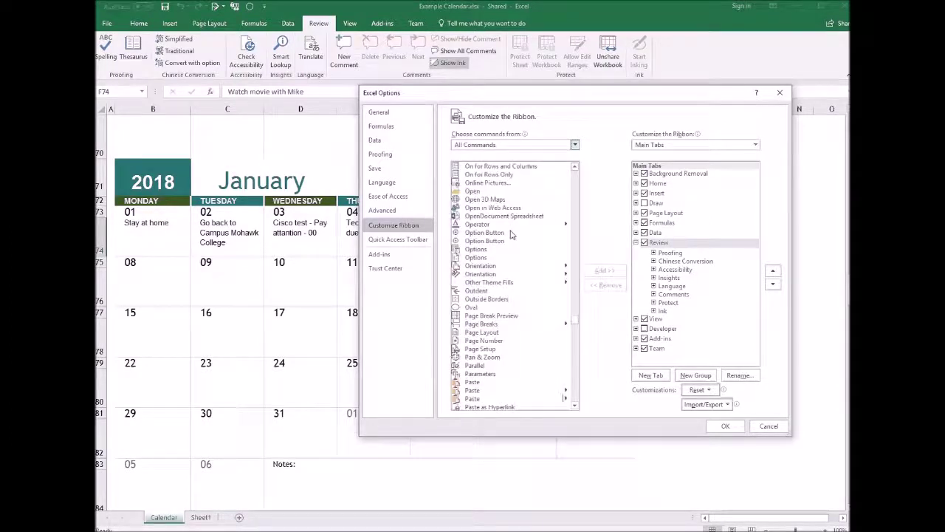
pyautogui.scroll(-20, 511, 234)
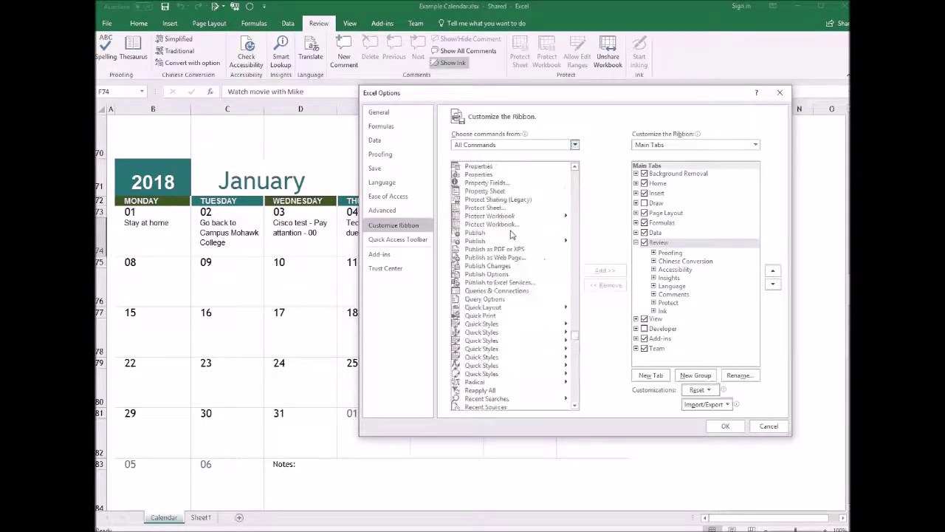
pyautogui.scroll(-7, 512, 234)
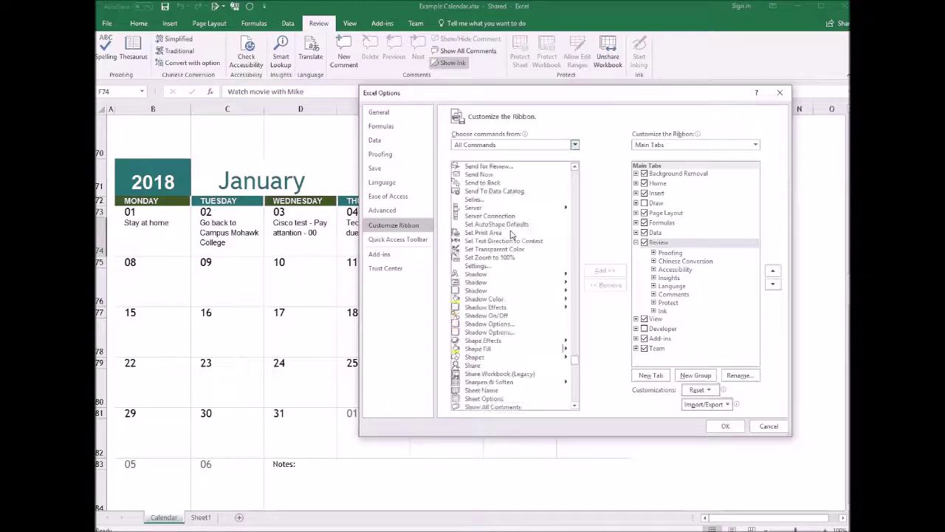
pyautogui.click(509, 373)
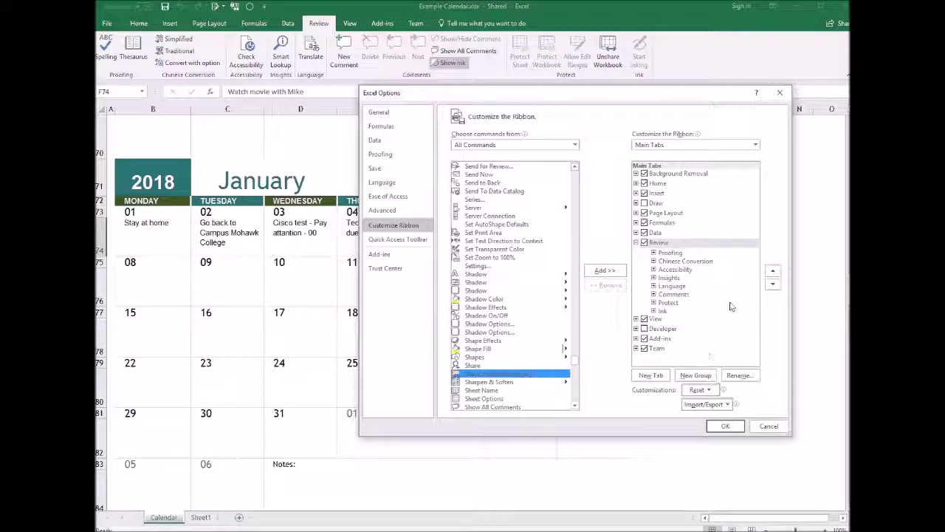
# - Create a custom group named Track Changes on the Review tab and add Share Workbook (Legacy) to it
pyautogui.click(695, 376)
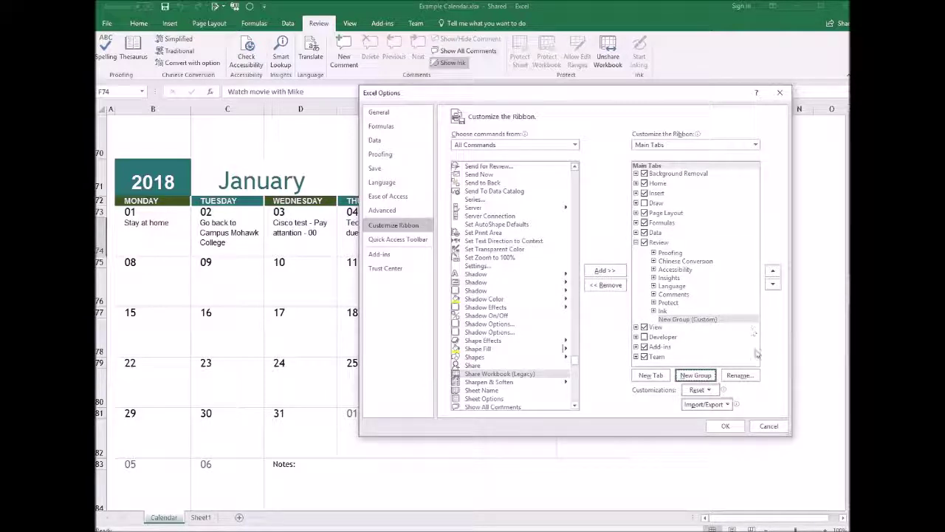
pyautogui.click(738, 375)
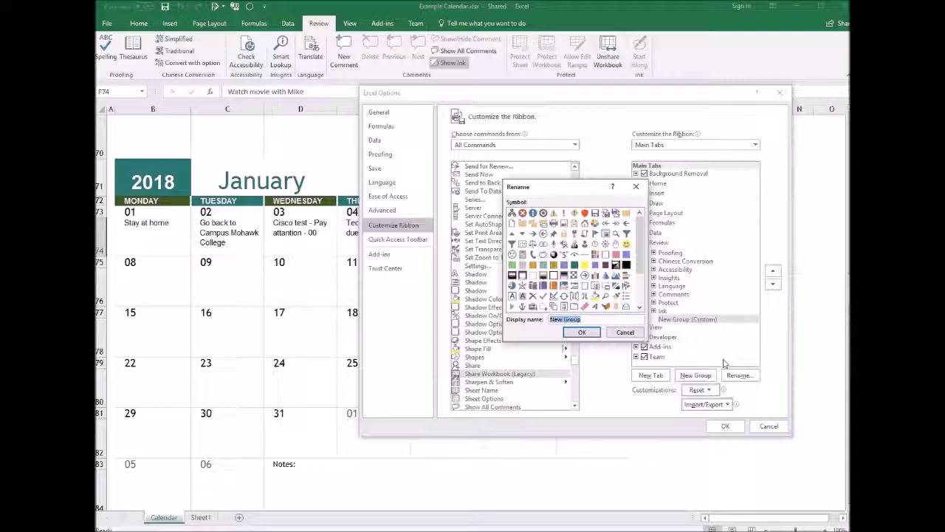
pyautogui.write('Fi')
pyautogui.write('ack Changes')
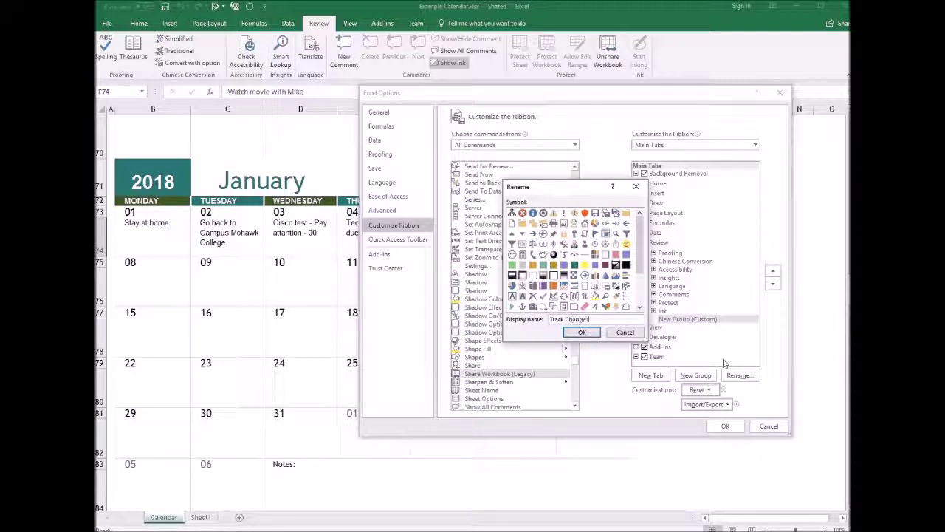
pyautogui.click(582, 333)
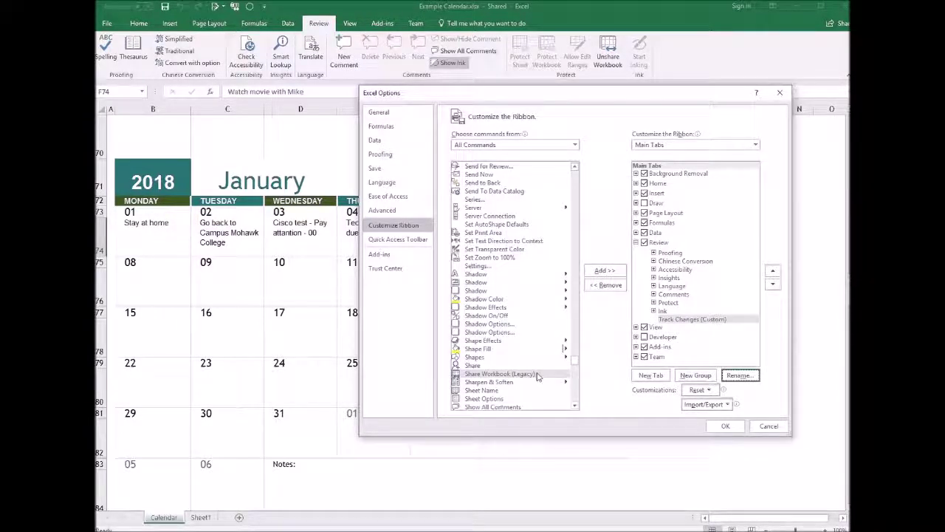
pyautogui.click(605, 271)
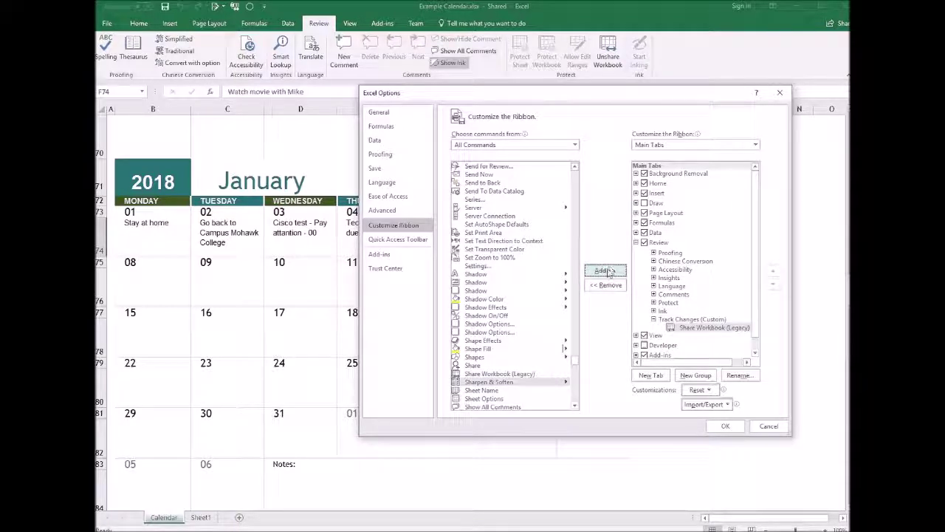
# - Add the Track Changes (Legacy) command to the custom Track Changes group and apply the ribbon customization
pyautogui.scroll(-1, 577, 407)
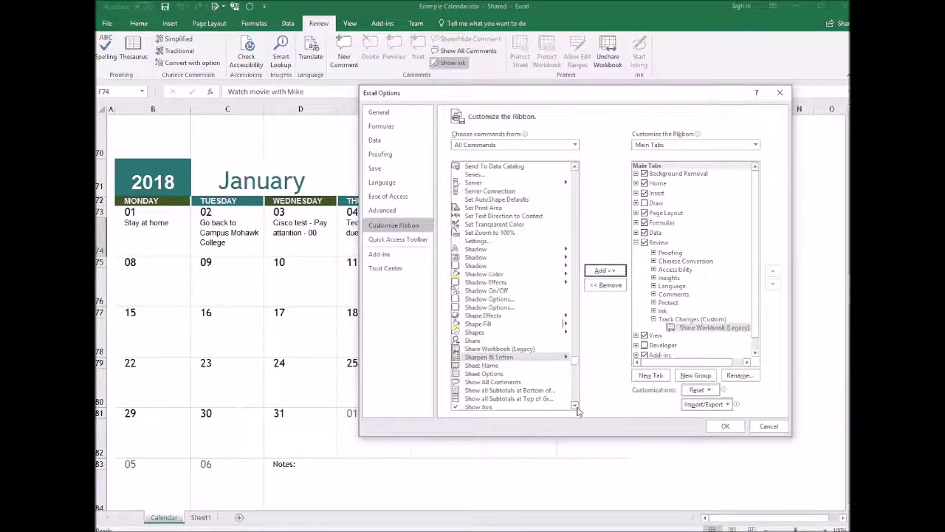
pyautogui.scroll(-12, 555, 382)
pyautogui.scroll(-15, 549, 379)
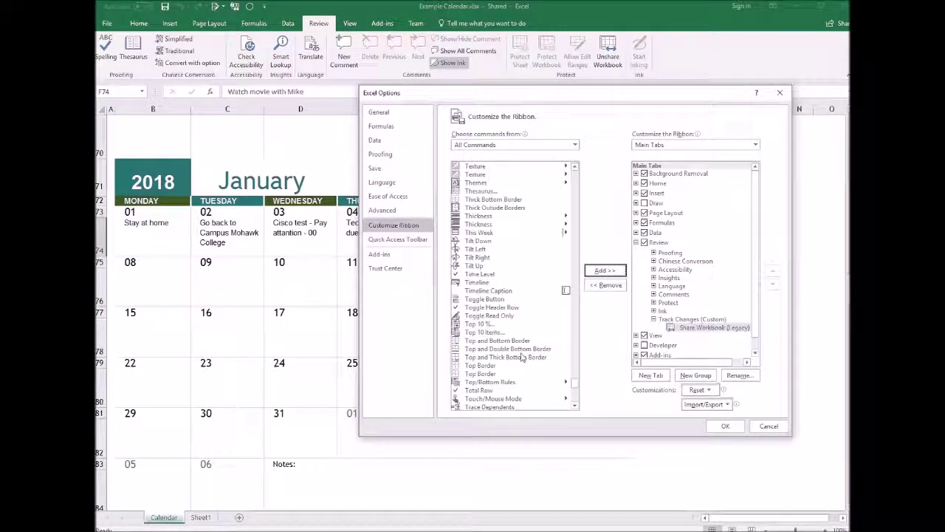
pyautogui.scroll(-3, 502, 317)
pyautogui.click(514, 359)
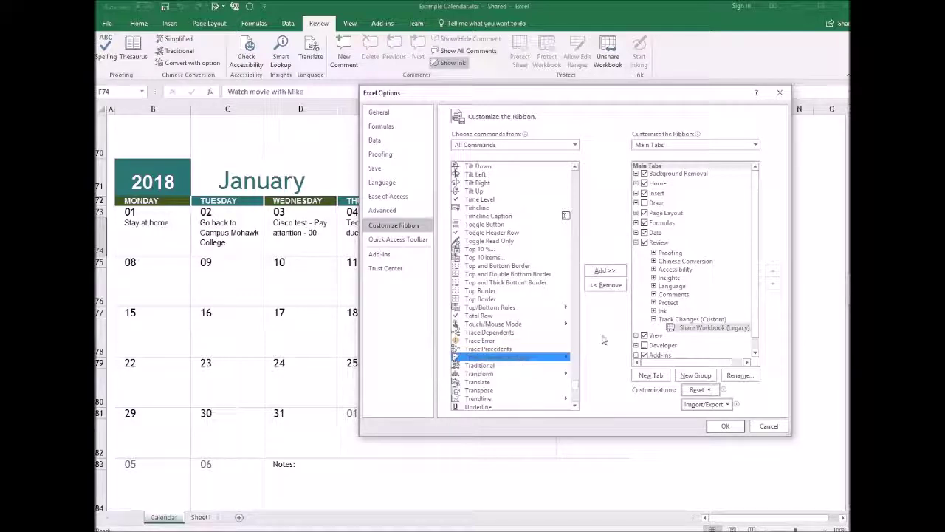
pyautogui.click(603, 272)
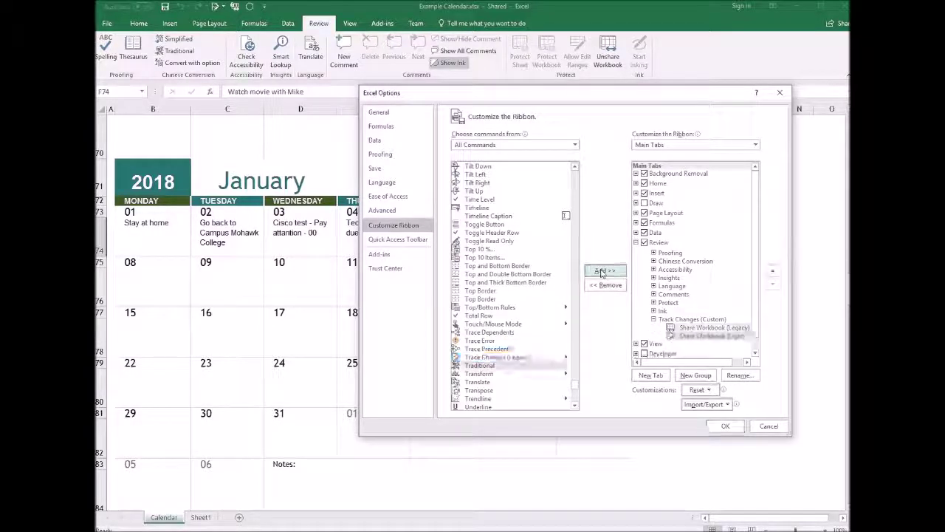
pyautogui.click(731, 426)
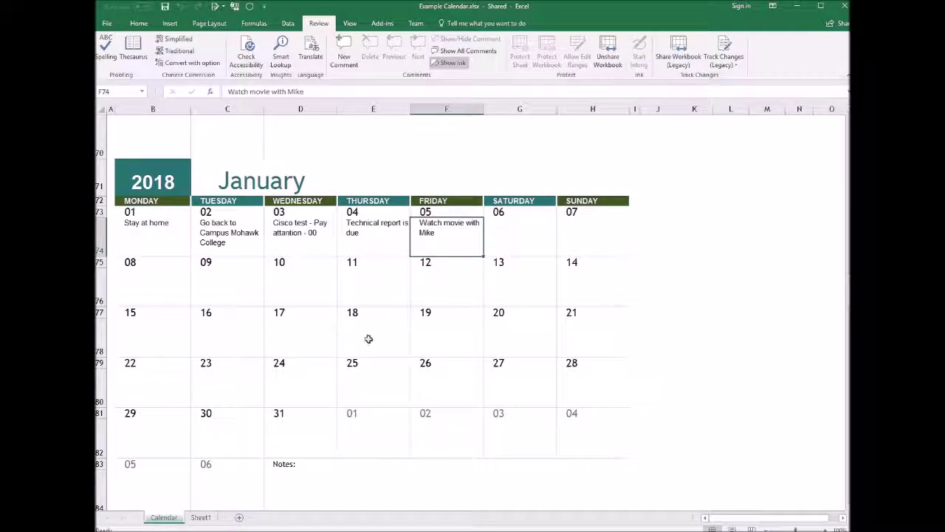
# - Check the legacy workbook sharing settings, including the advanced change-tracking and update options, and accept them
pyautogui.click(679, 49)
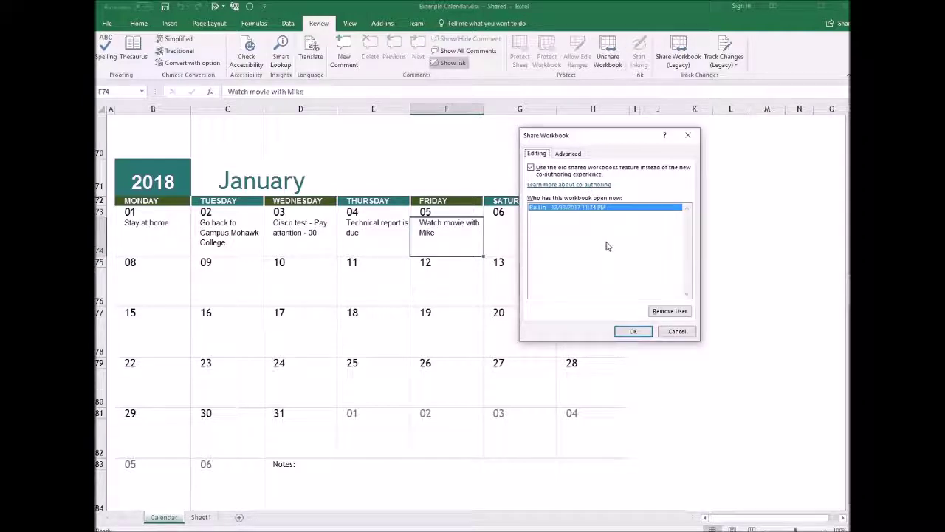
pyautogui.click(568, 154)
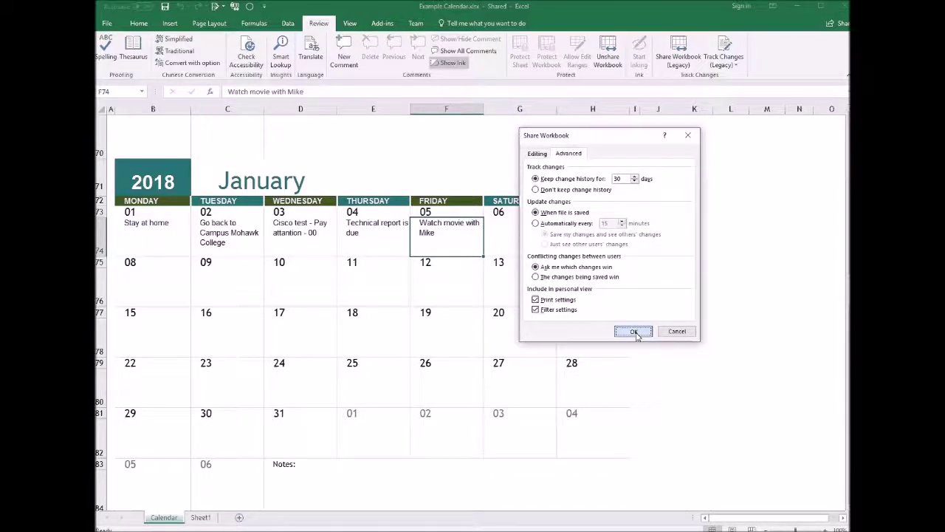
pyautogui.click(635, 332)
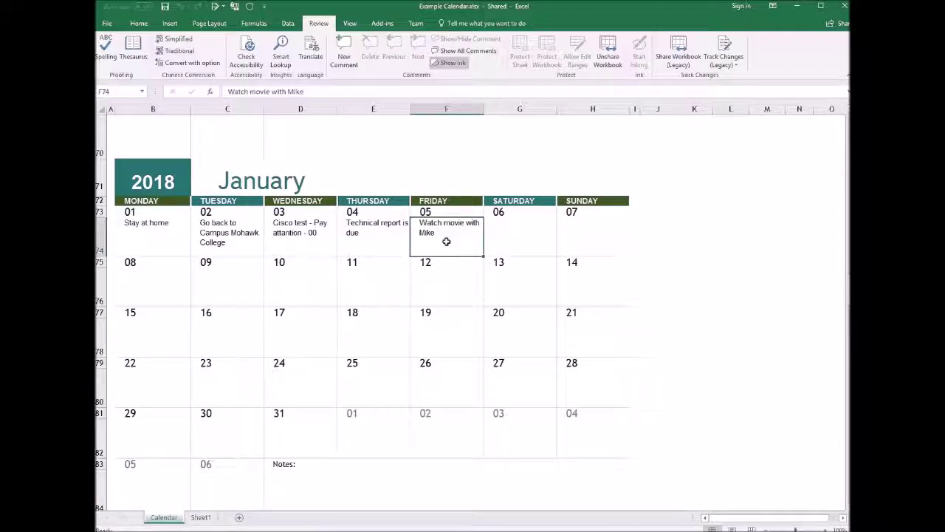
# - Set the tracked changes to be highlighted on screen for changes made since last saved by Everyone
pyautogui.click(724, 53)
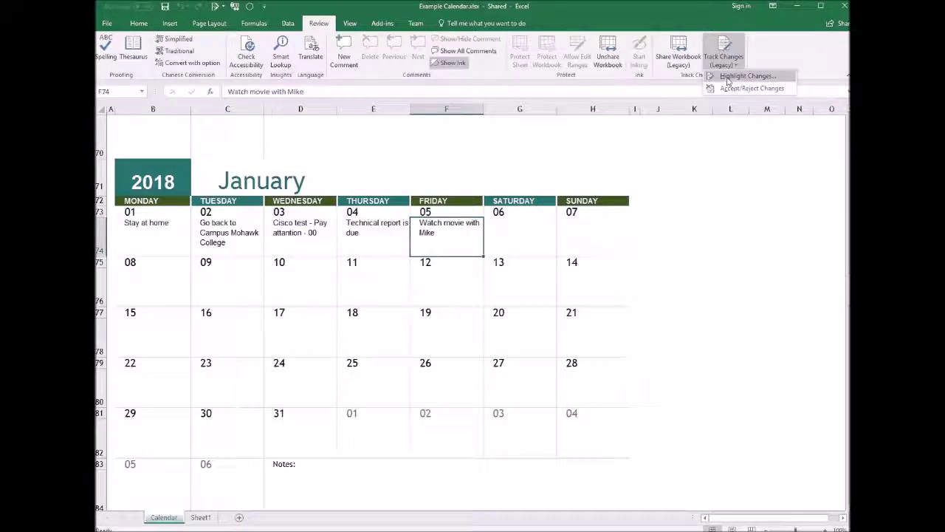
pyautogui.click(729, 78)
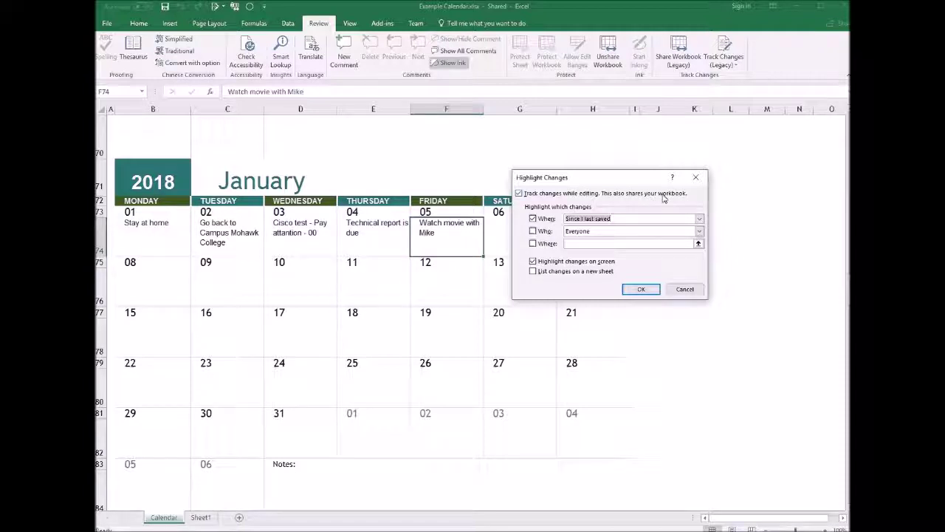
pyautogui.click(541, 232)
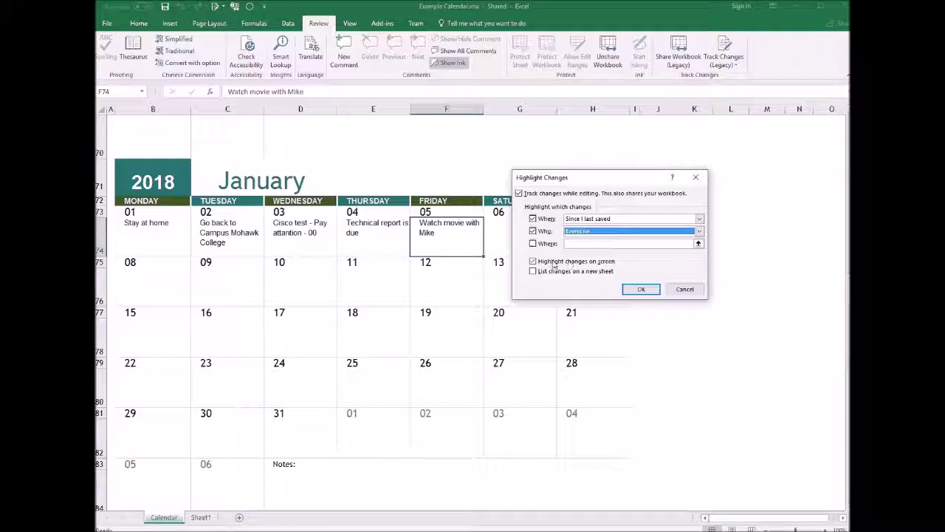
pyautogui.click(648, 292)
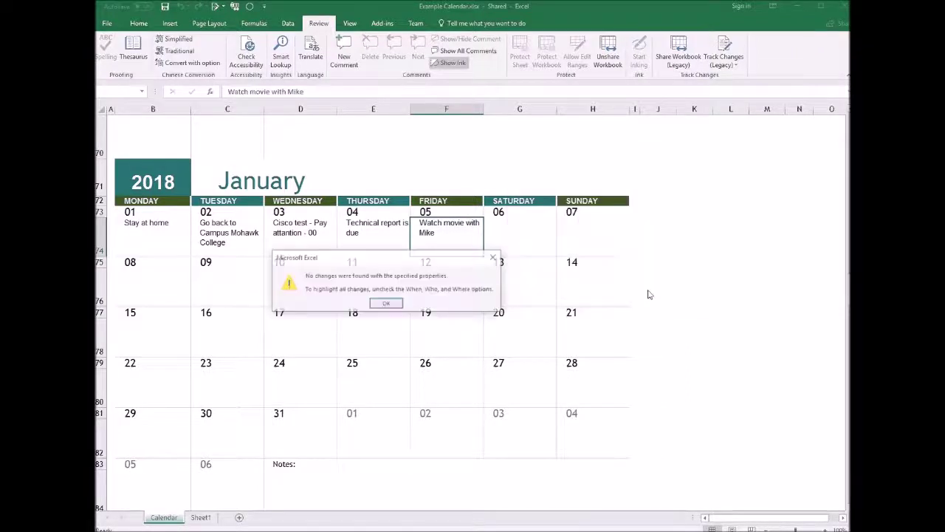
pyautogui.click(388, 304)
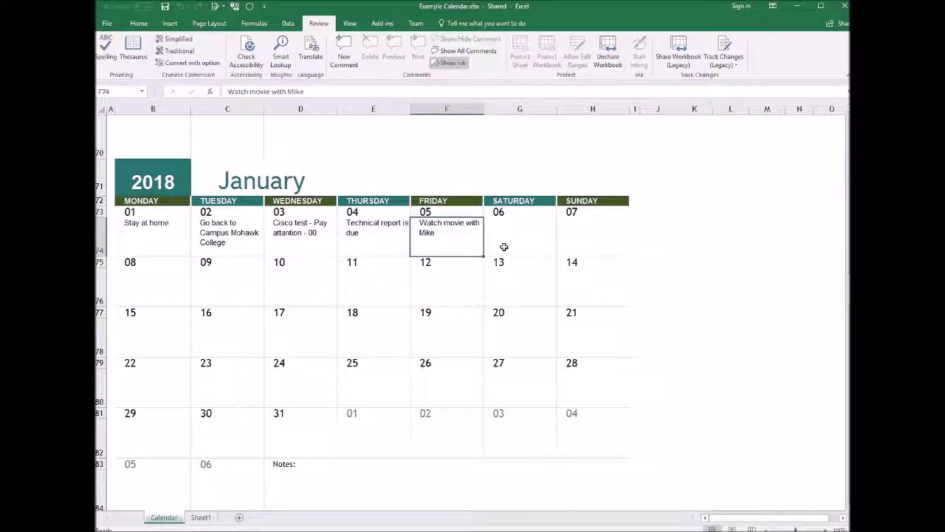
# - Replace the person's name in the January 5 movie entry with a hyphen followed by another first name
pyautogui.click(494, 284)
pyautogui.click(466, 245)
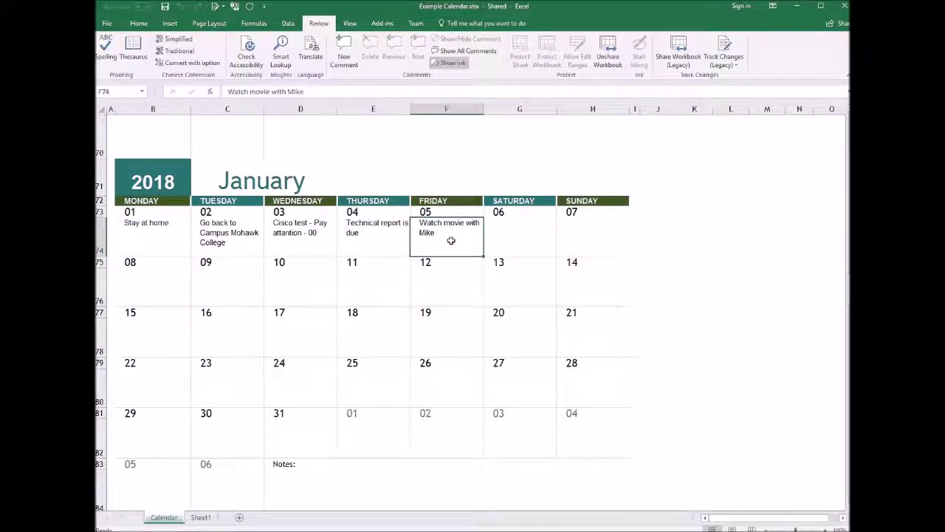
pyautogui.doubleClick(451, 240)
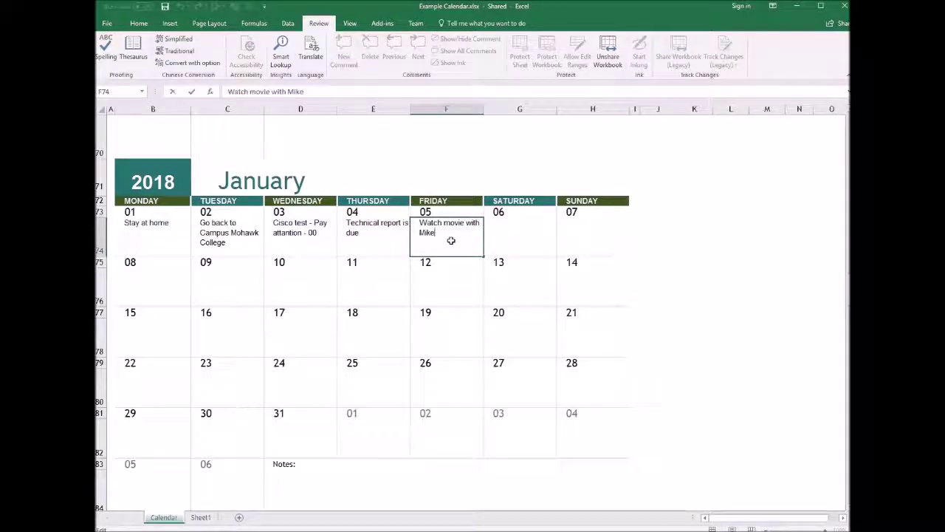
pyautogui.press('BackSpace')
pyautogui.press('BackSpace')
pyautogui.press('BackSpace')
pyautogui.press('BackSpace')
pyautogui.write('-Thomas')
pyautogui.press('Return')
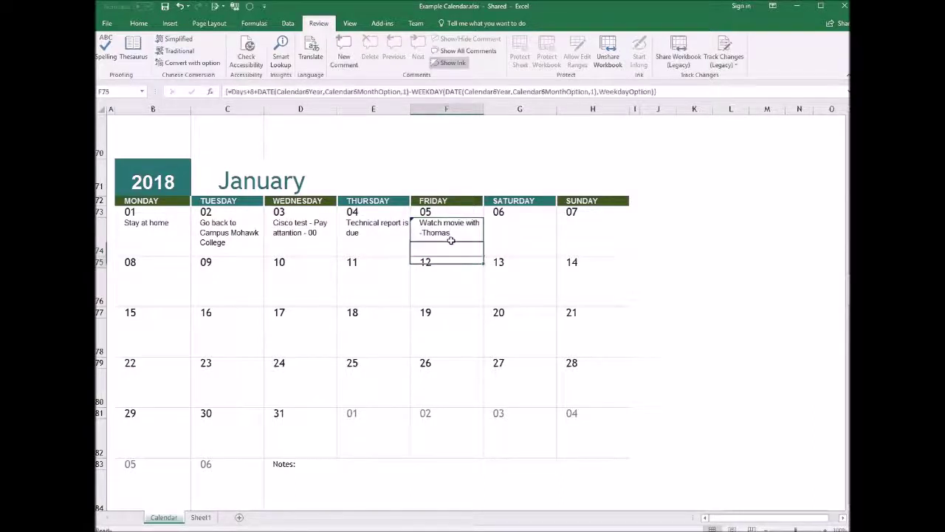
# - Change the January 4 entry to "Technical report is not due"
pyautogui.doubleClick(362, 235)
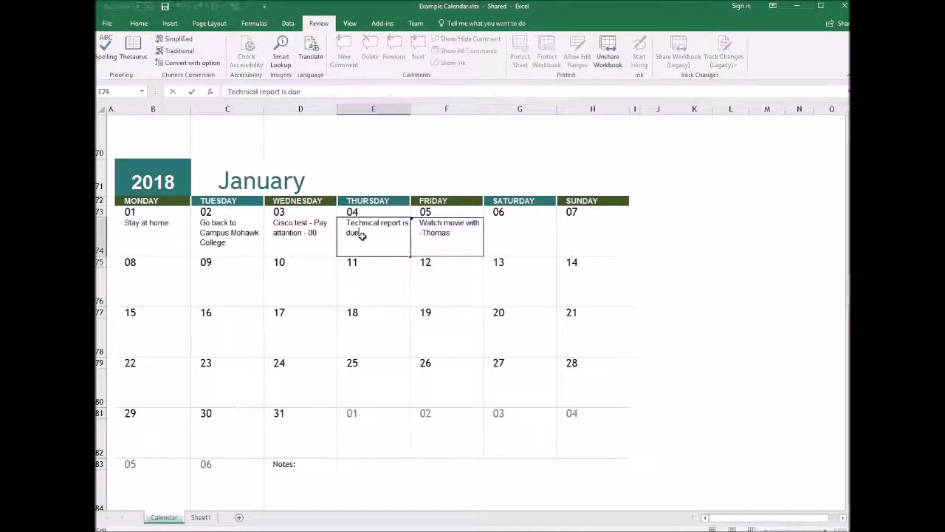
pyautogui.press('BackSpace')
pyautogui.press('BackSpace')
pyautogui.press('BackSpace')
pyautogui.write('not due')
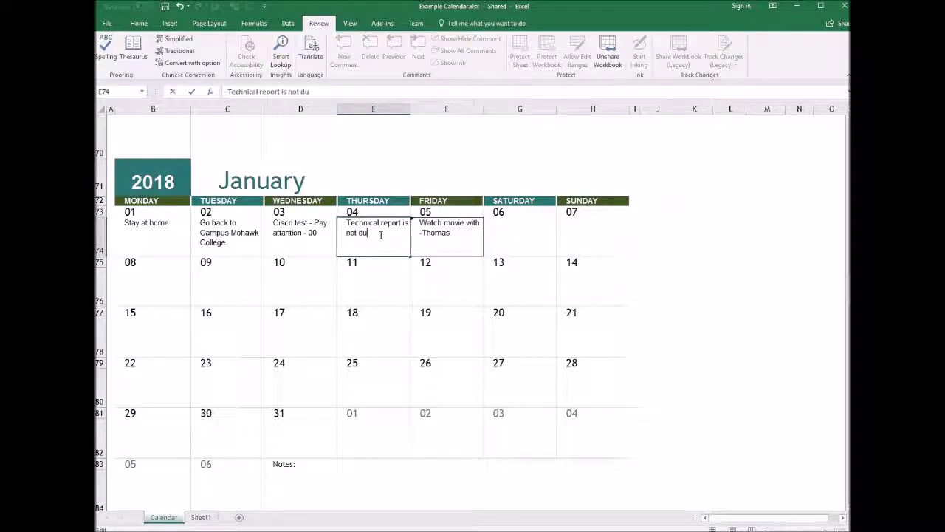
pyautogui.press('Return')
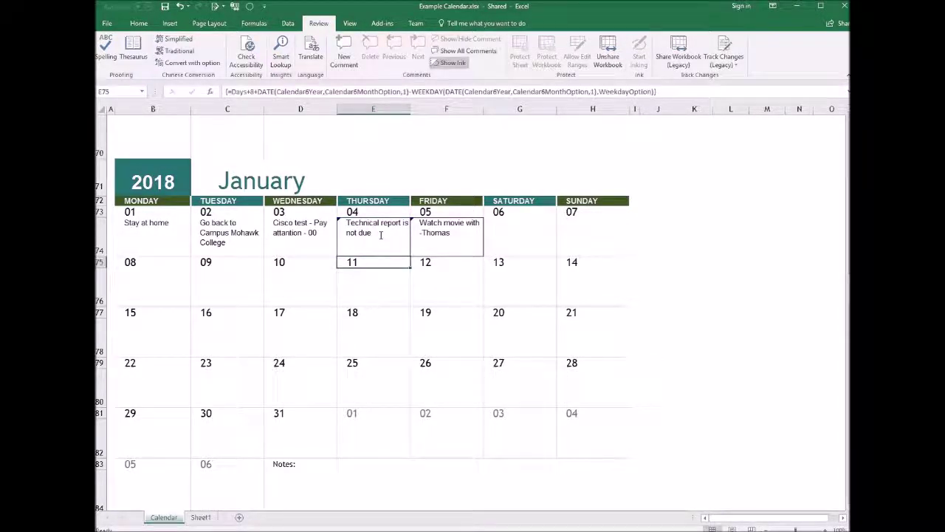
# - Examine the tracked-change marks and details on the January 4 and January 5 entries
pyautogui.click(519, 290)
pyautogui.moveTo(450, 244)
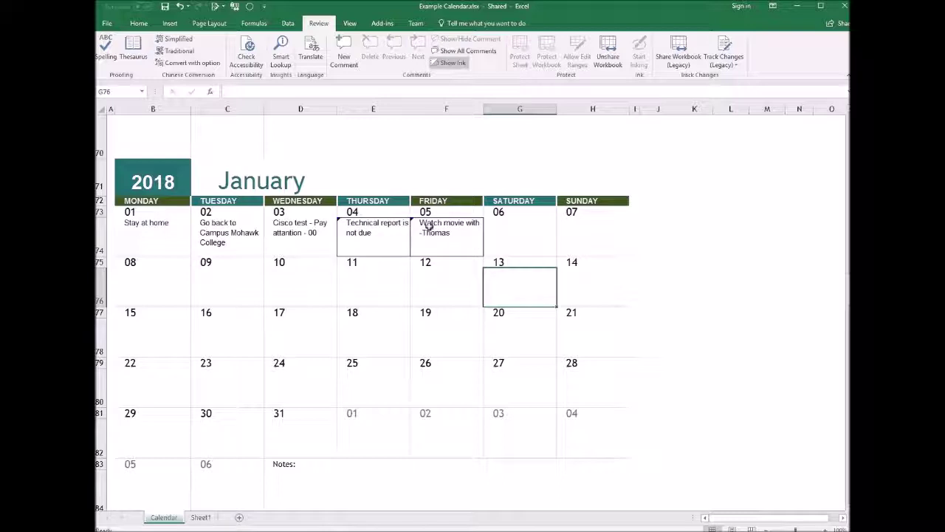
pyautogui.moveTo(479, 226)
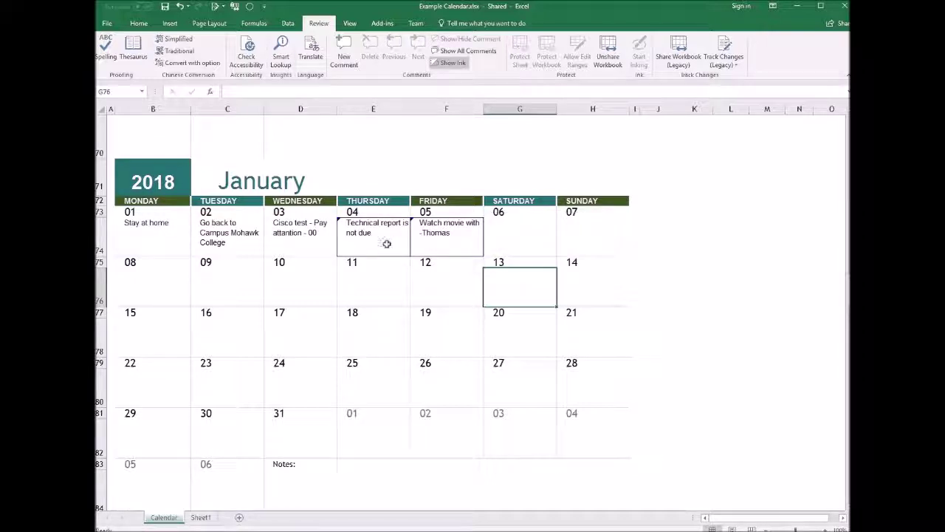
pyautogui.moveTo(386, 243)
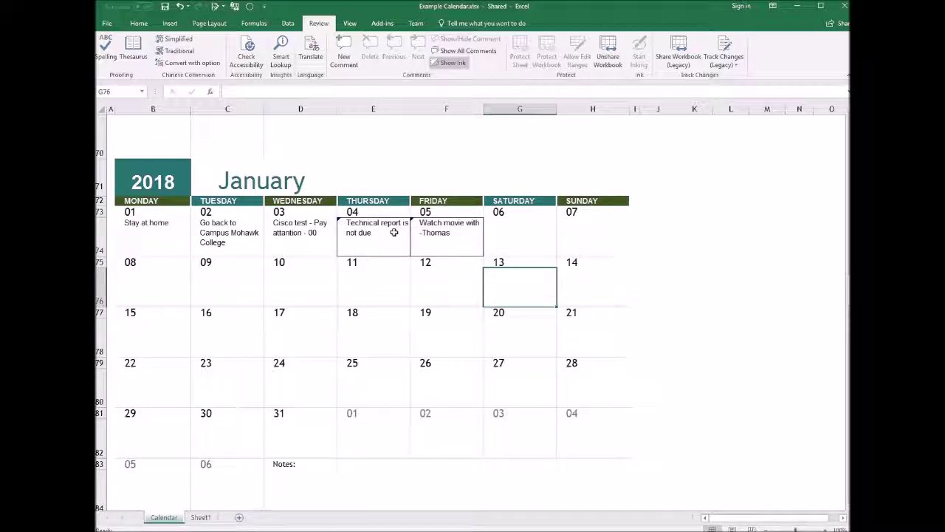
pyautogui.moveTo(388, 231)
# - Start accepting or rejecting changes, saving the workbook first, for changes not yet reviewed and made by Everyone
pyautogui.click(727, 53)
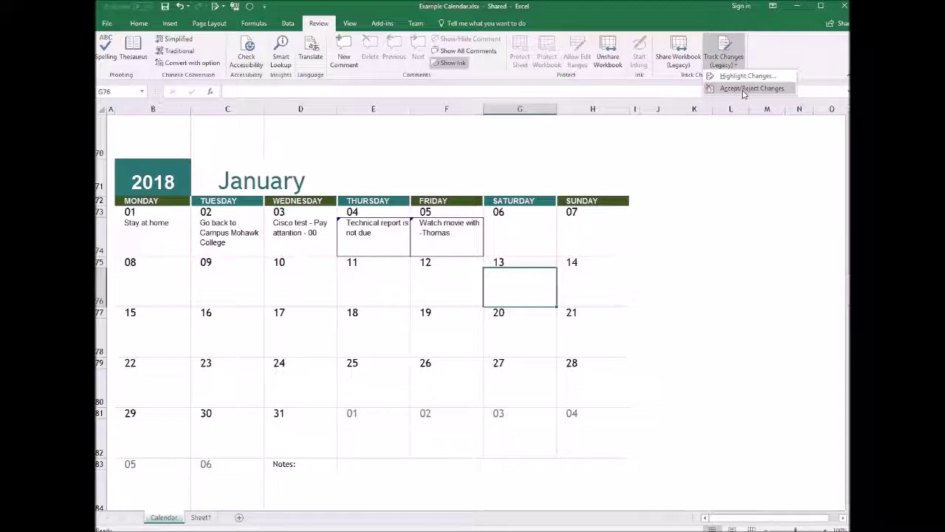
pyautogui.click(746, 89)
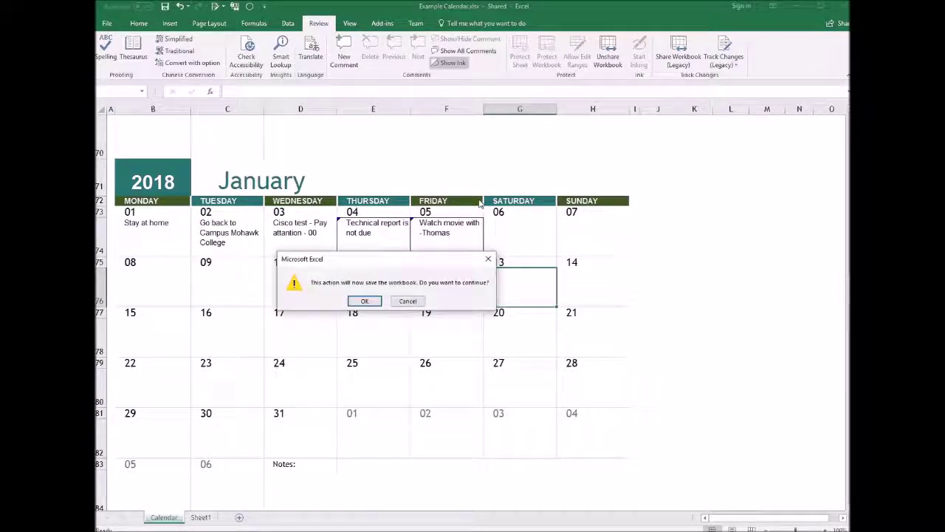
pyautogui.click(365, 301)
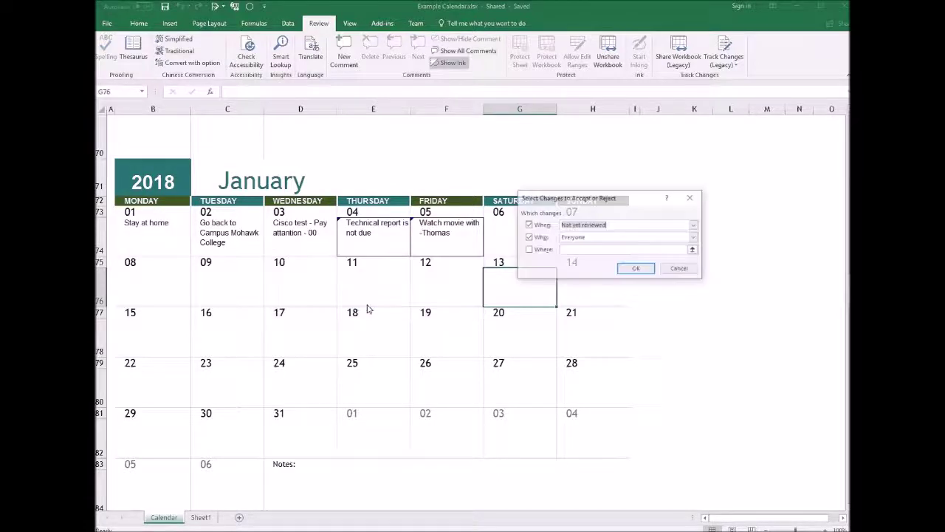
pyautogui.click(694, 226)
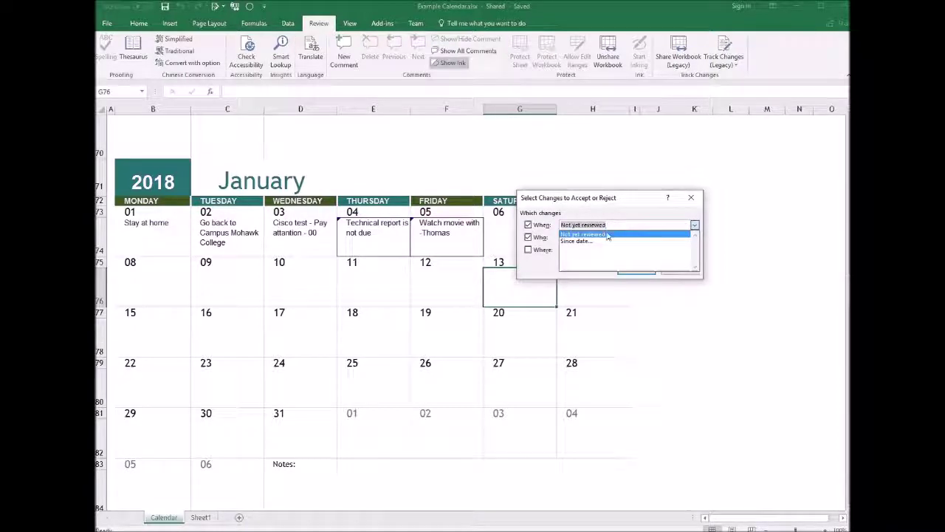
pyautogui.click(593, 213)
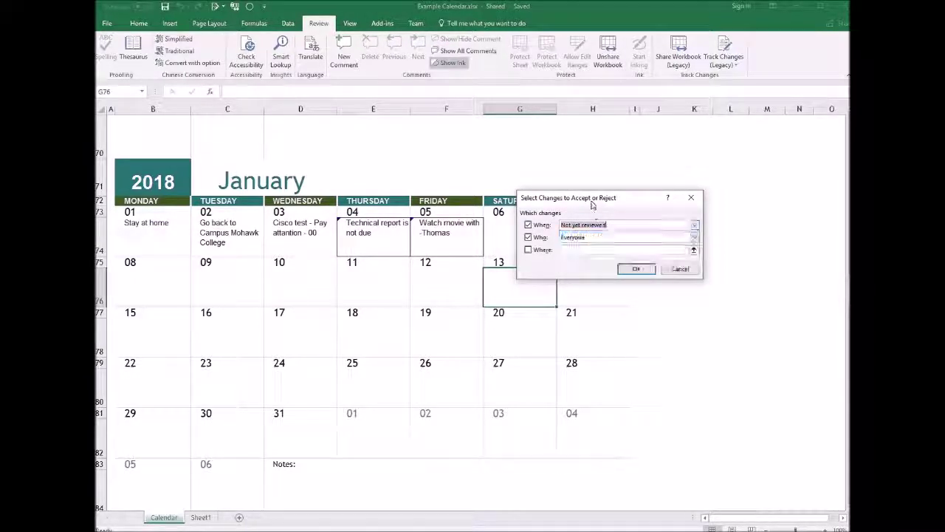
pyautogui.click(694, 238)
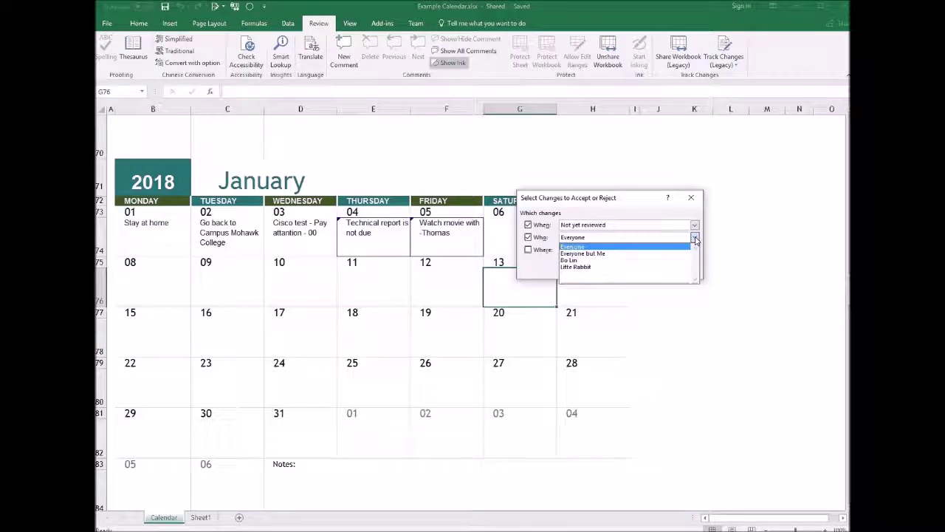
pyautogui.click(695, 238)
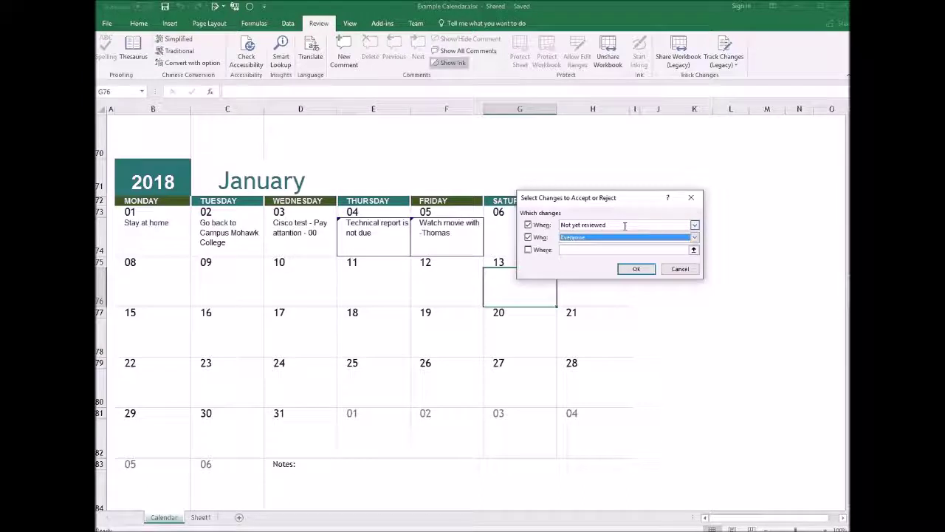
pyautogui.click(695, 237)
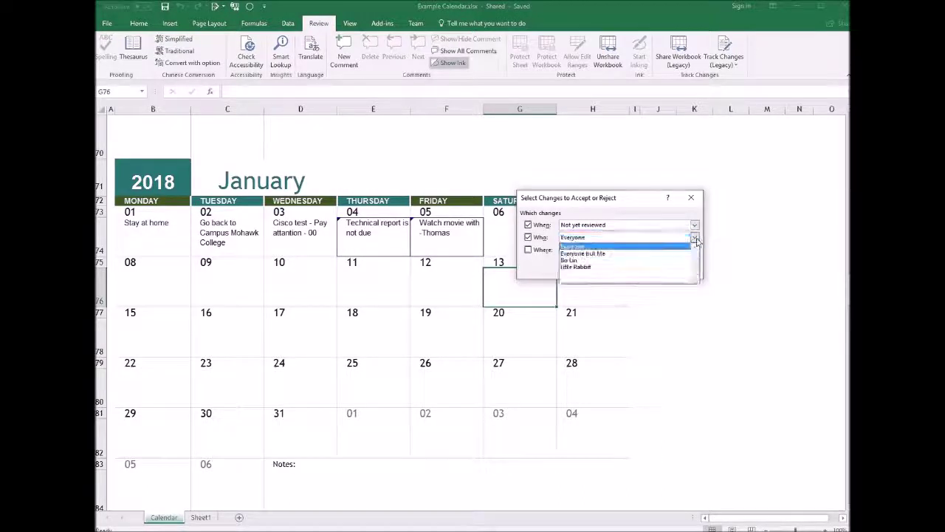
pyautogui.click(591, 244)
pyautogui.click(636, 269)
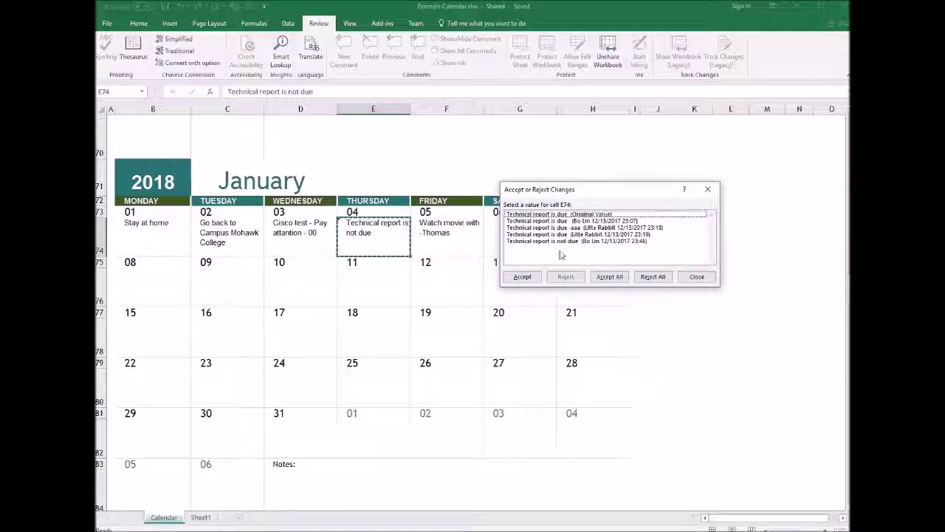
# - Accept all tracked changes in the calendar and save the shared workbook
pyautogui.click(526, 278)
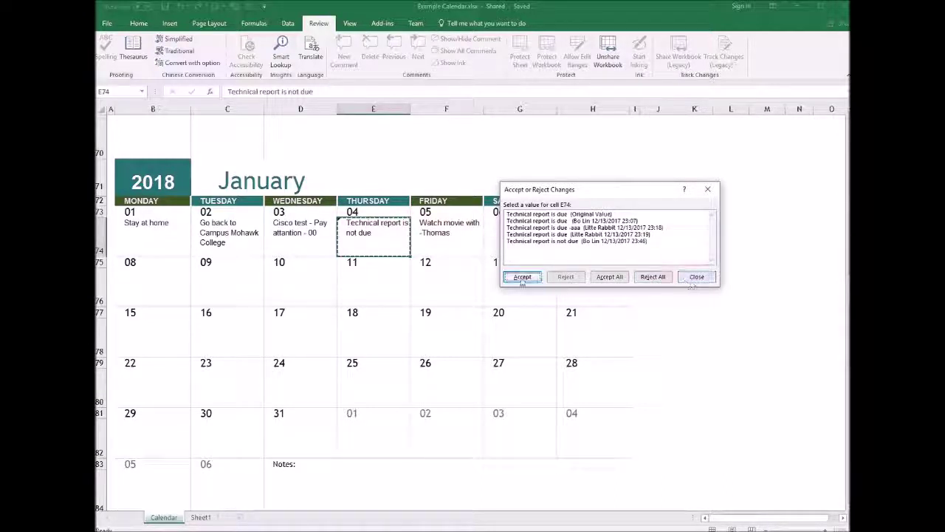
pyautogui.click(609, 276)
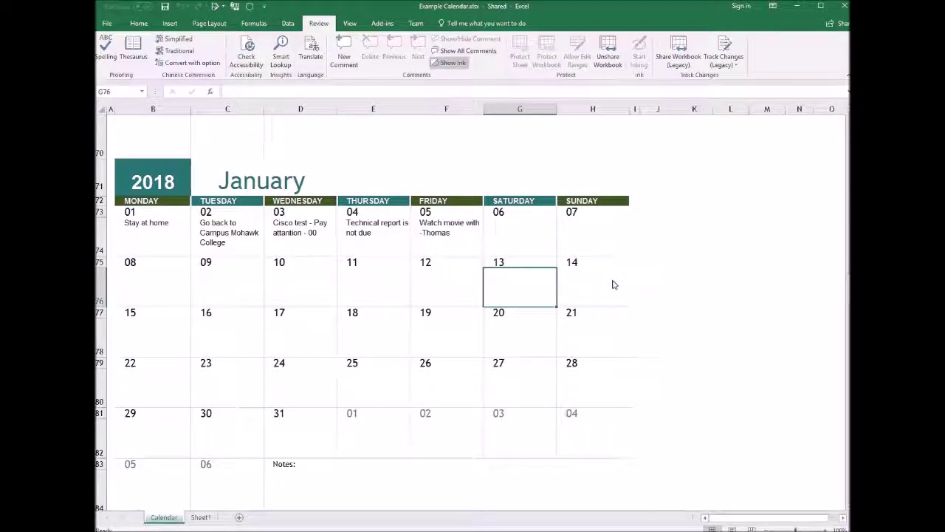
pyautogui.click(396, 238)
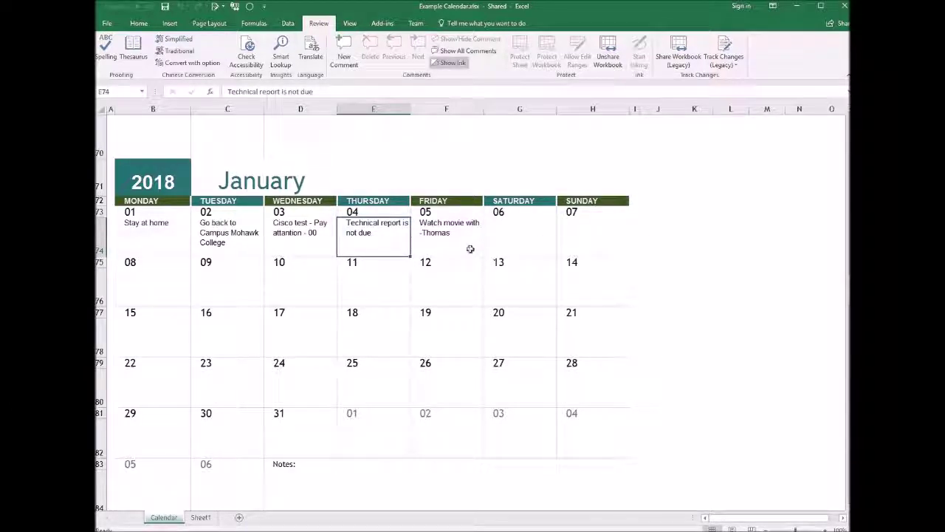
pyautogui.click(165, 7)
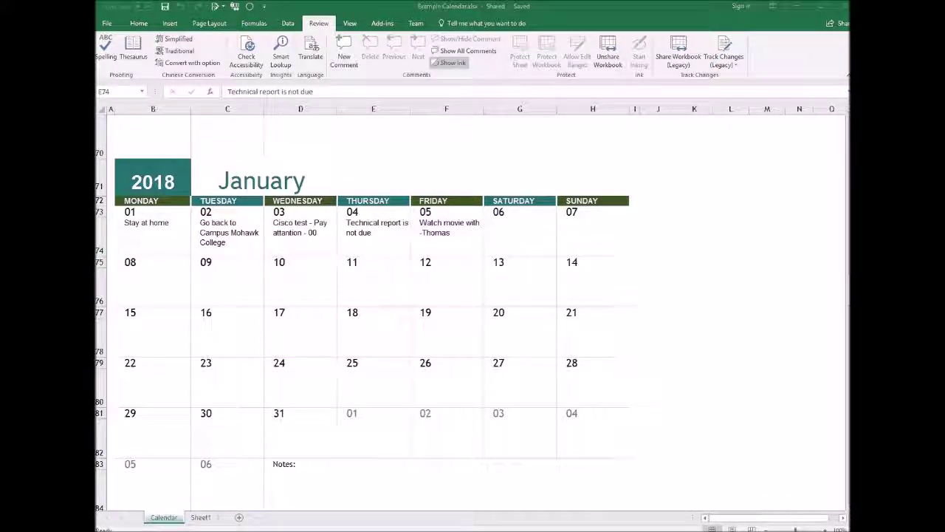
pyautogui.moveTo(456, 529)
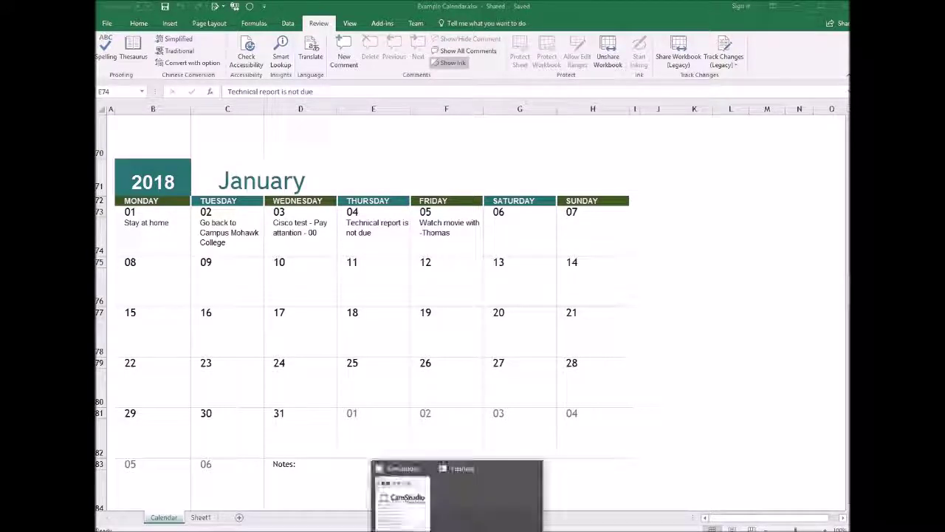